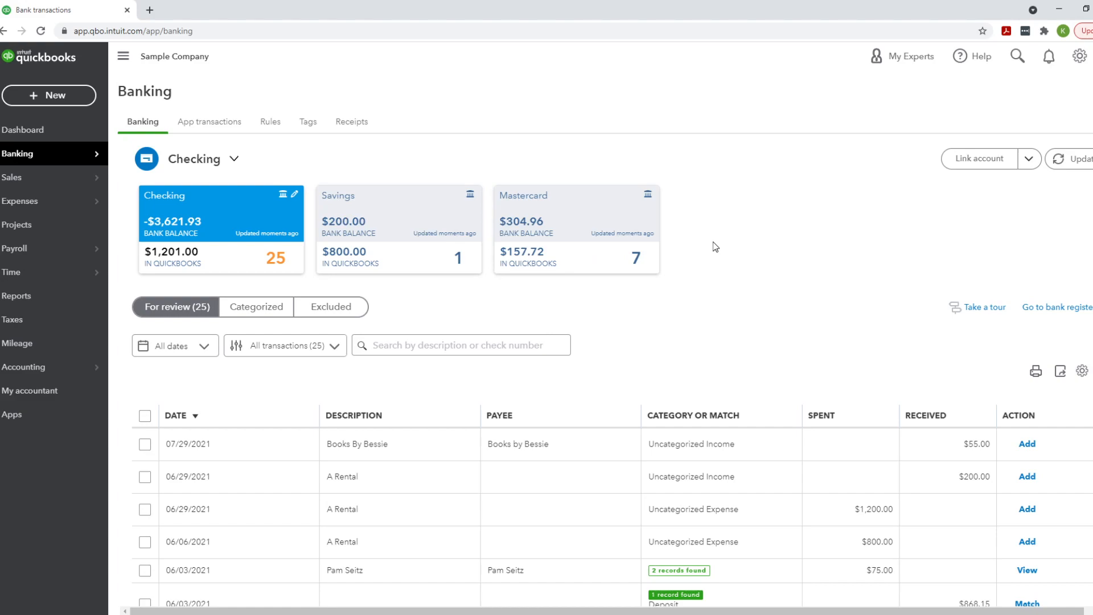
Start a new journal entry and set its journal date to 12/31/2020.
left_click(63, 99)
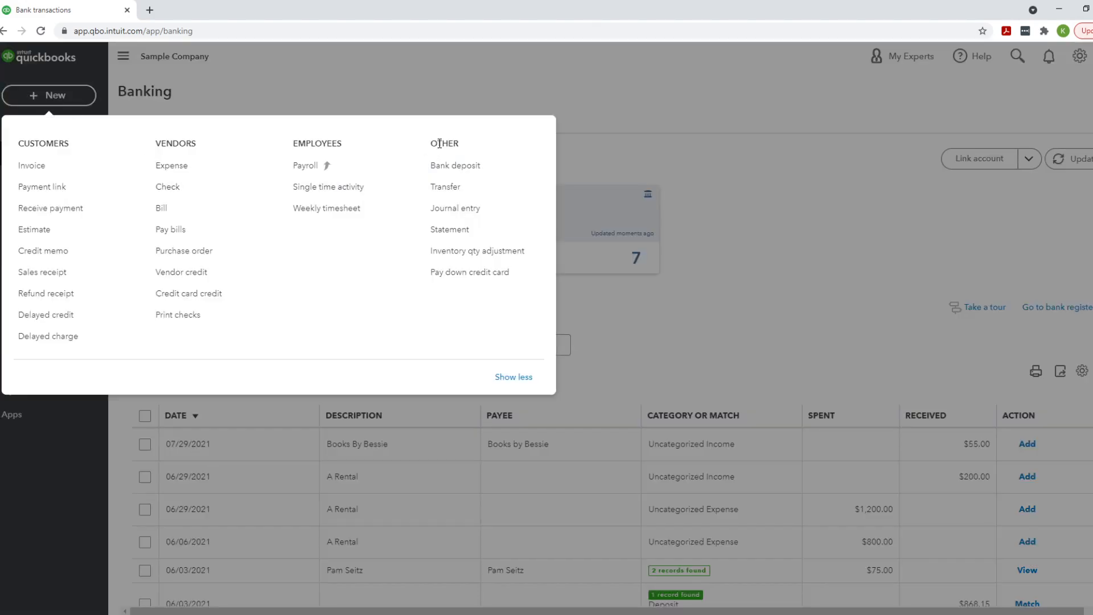
left_click(476, 212)
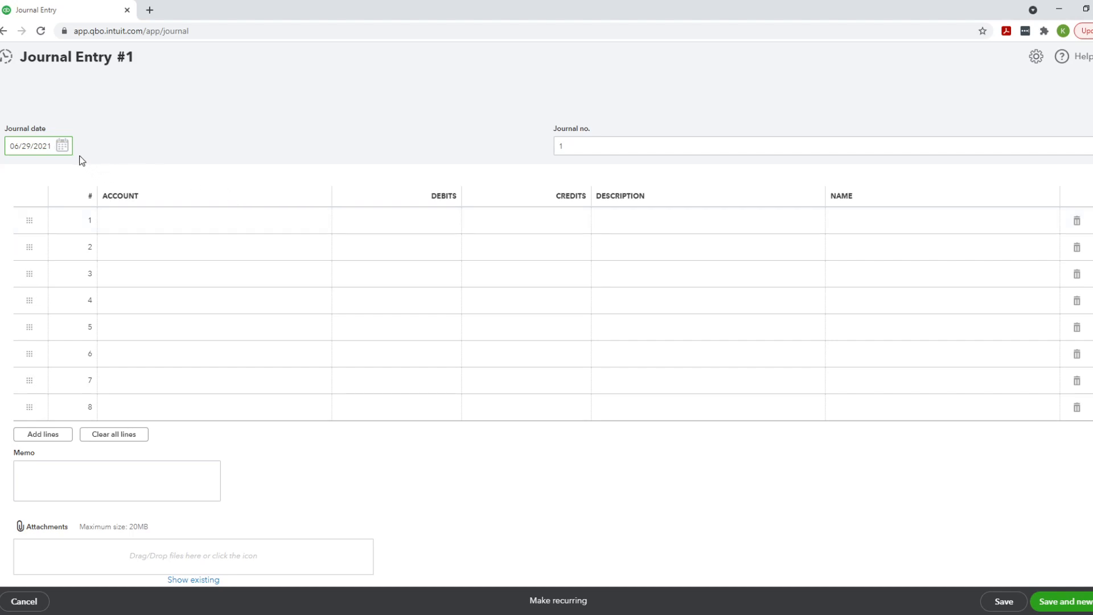
left_click(63, 148)
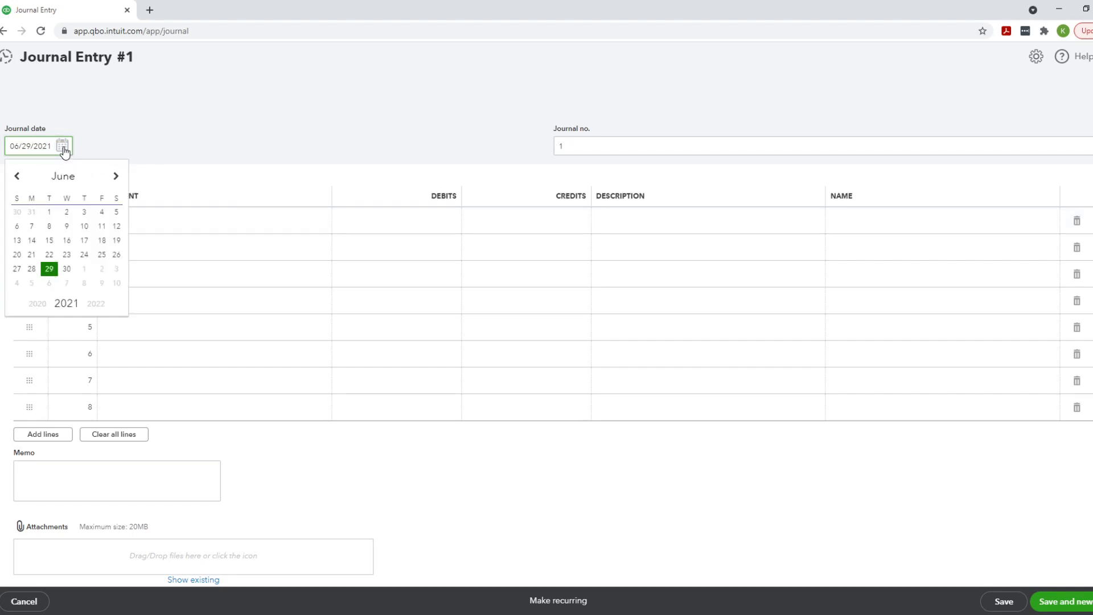
left_click(18, 177)
left_click(19, 178)
left_click(18, 177)
left_click(19, 177)
left_click(19, 178)
left_click(19, 177)
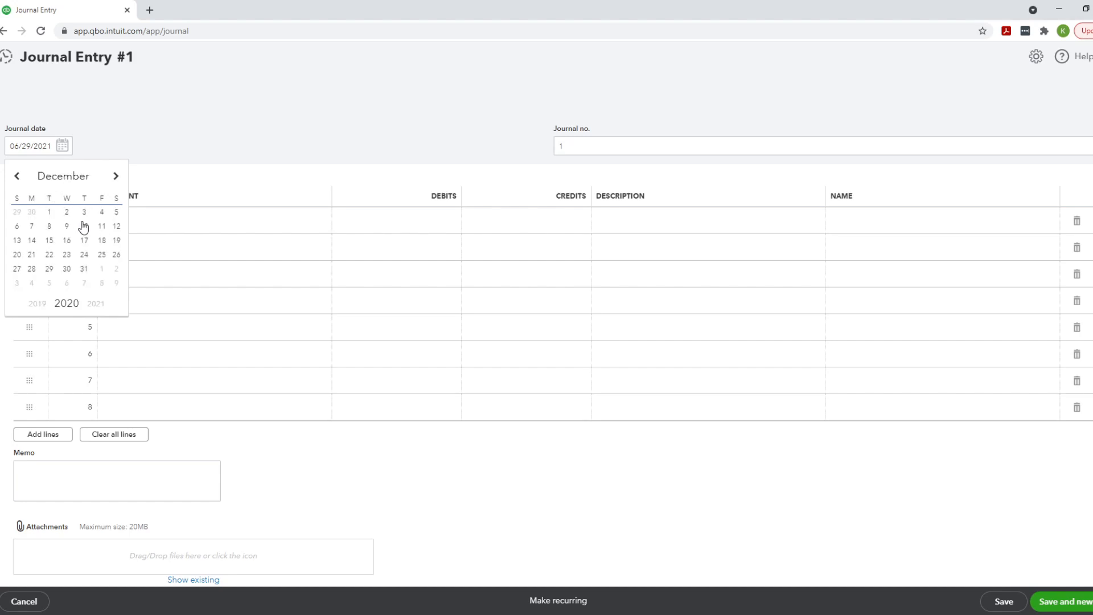
left_click(84, 271)
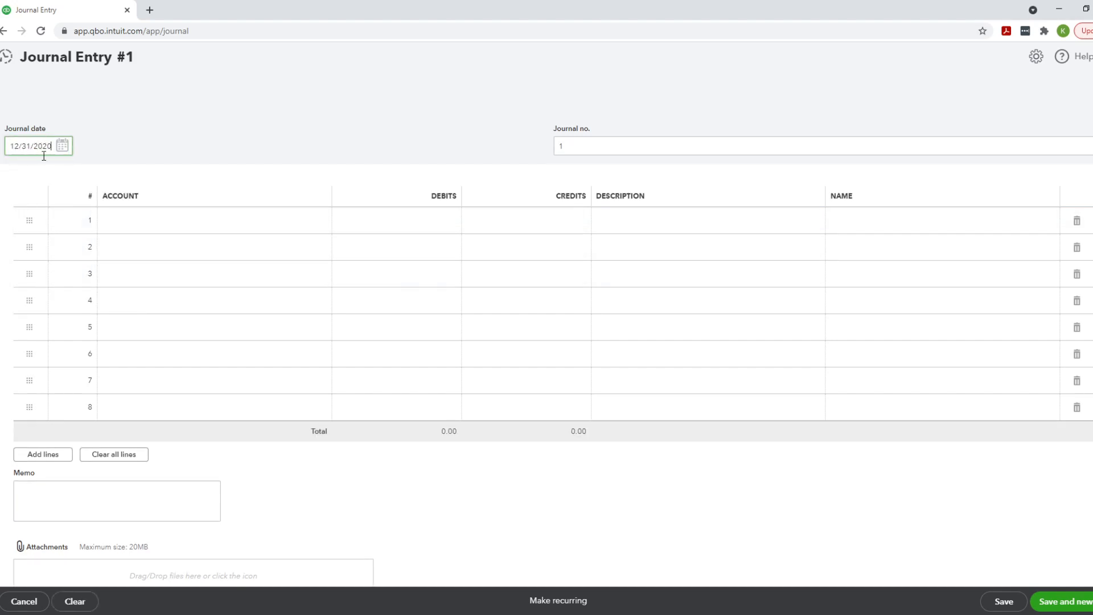
Fill the first line with the Depreciation other-expense account, a 5,000.00 debit and the description "to record 2020 tax depreciation".
left_click(234, 225)
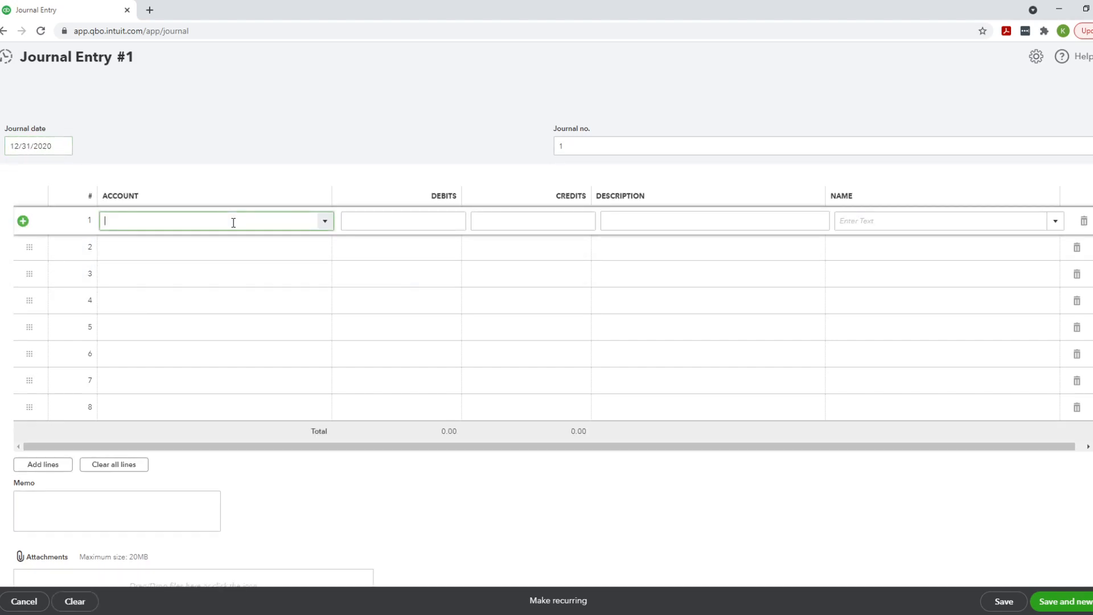
type("depr")
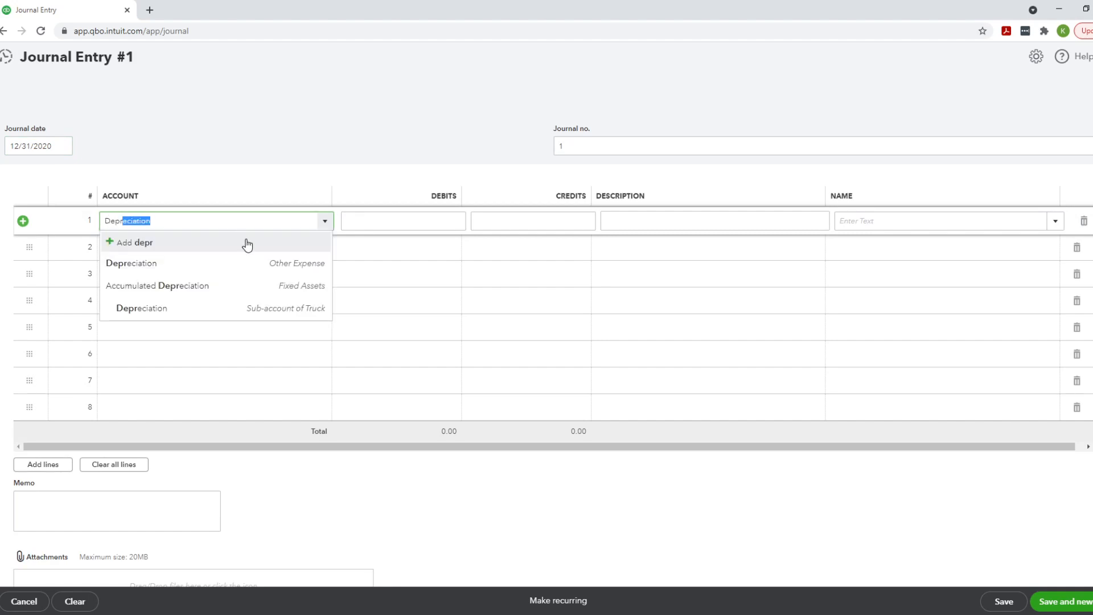
left_click(256, 268)
left_click(409, 222)
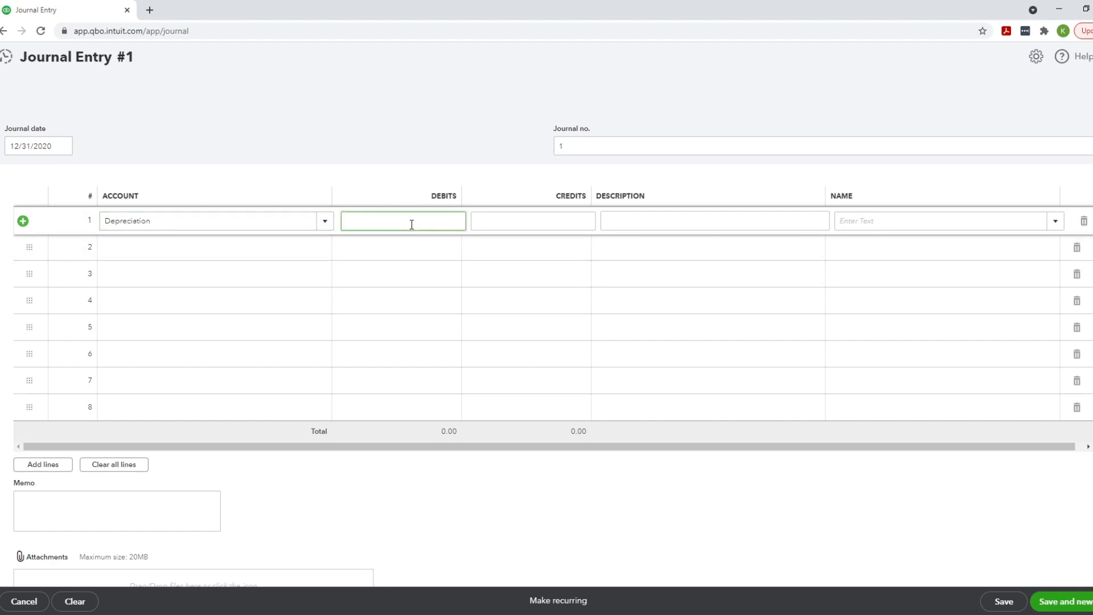
type("5000.00")
key("Tab")
key("Tab")
type("to record 2020 tax depreciation")
key("Tab")
key("Tab")
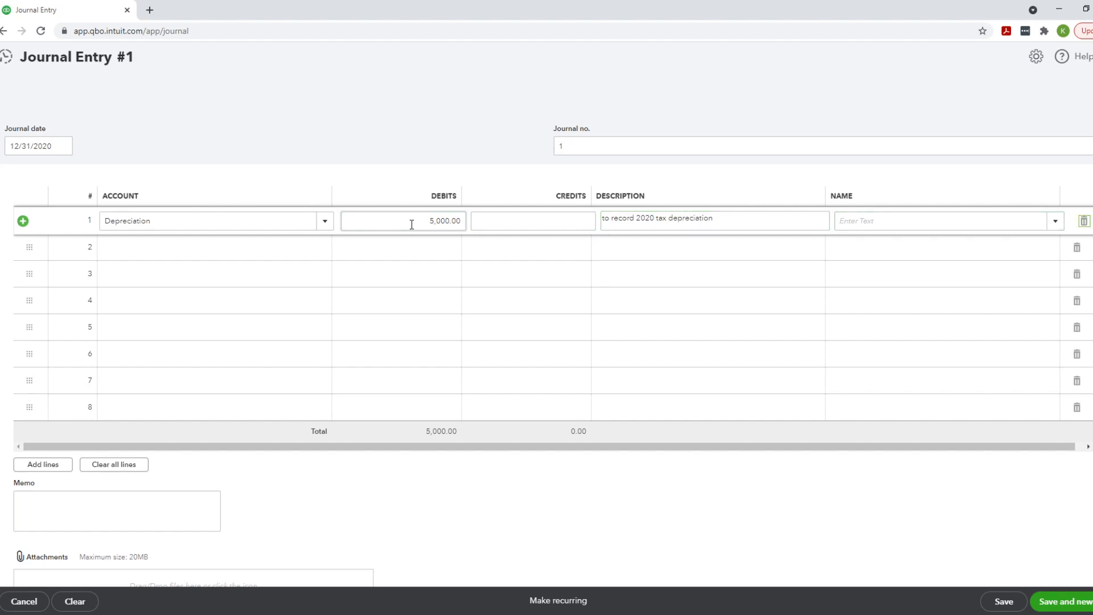
Add Accumulated Depreciation as the second line with the offsetting 5,000.00 credit and save the journal entry.
key("Tab")
type("acc")
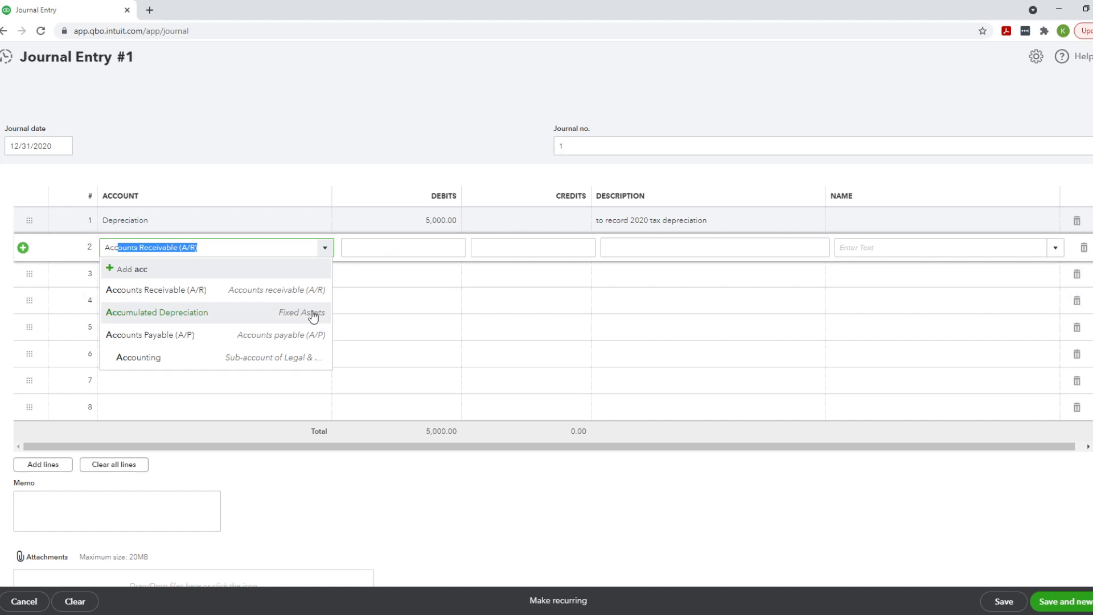
left_click(317, 315)
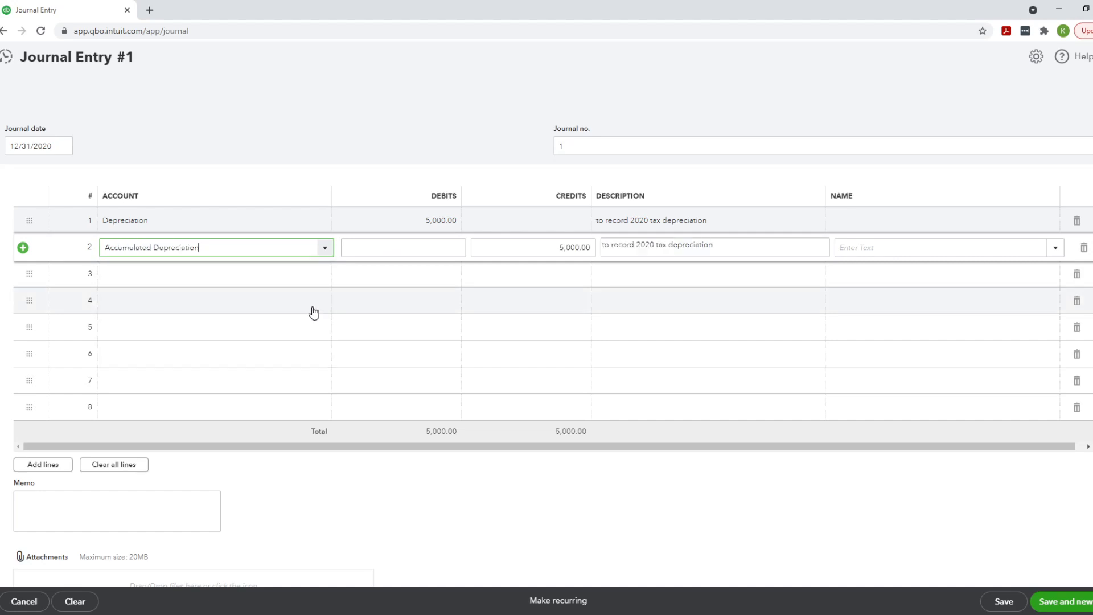
left_click(201, 221)
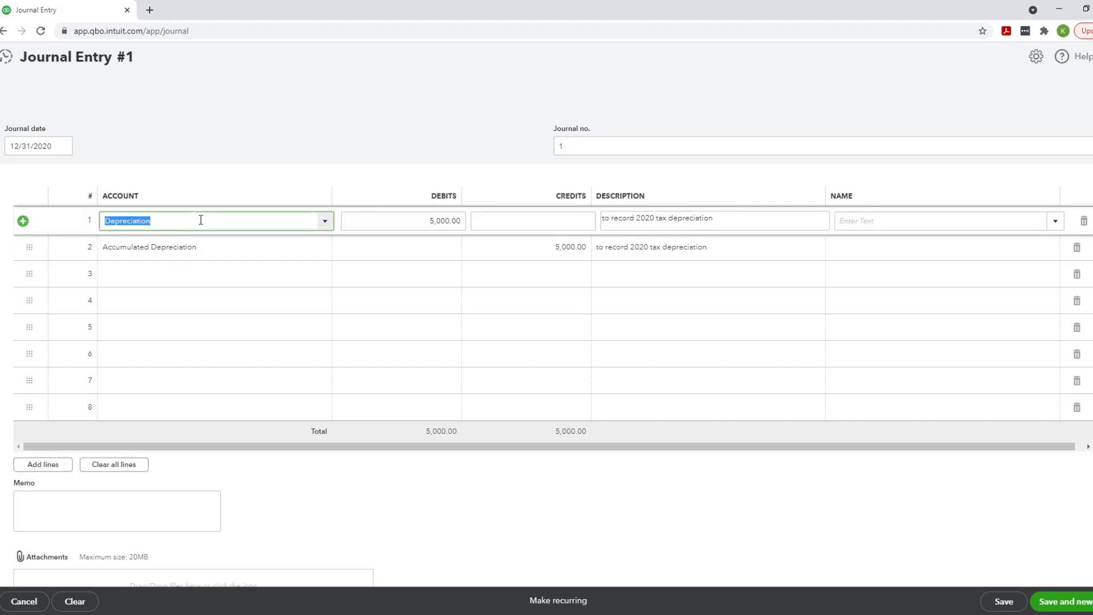
left_click(207, 248)
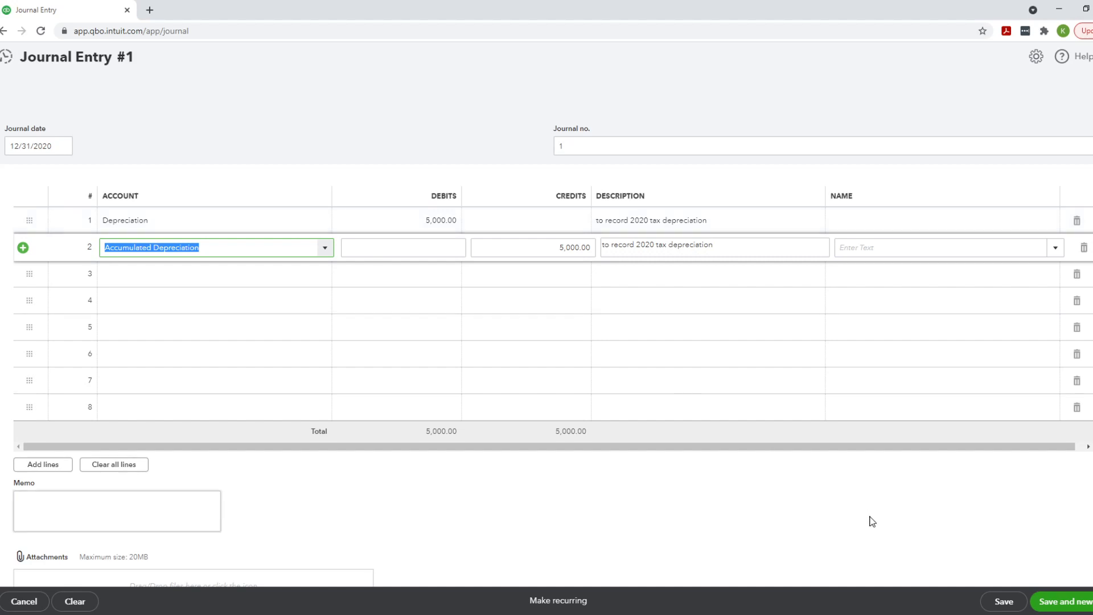
left_click(994, 601)
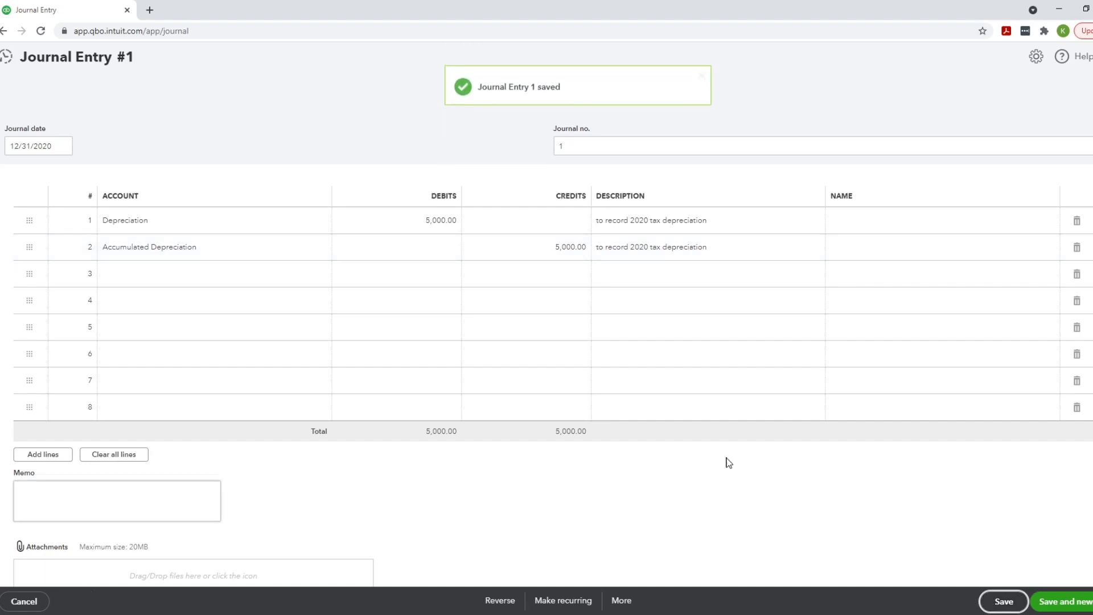
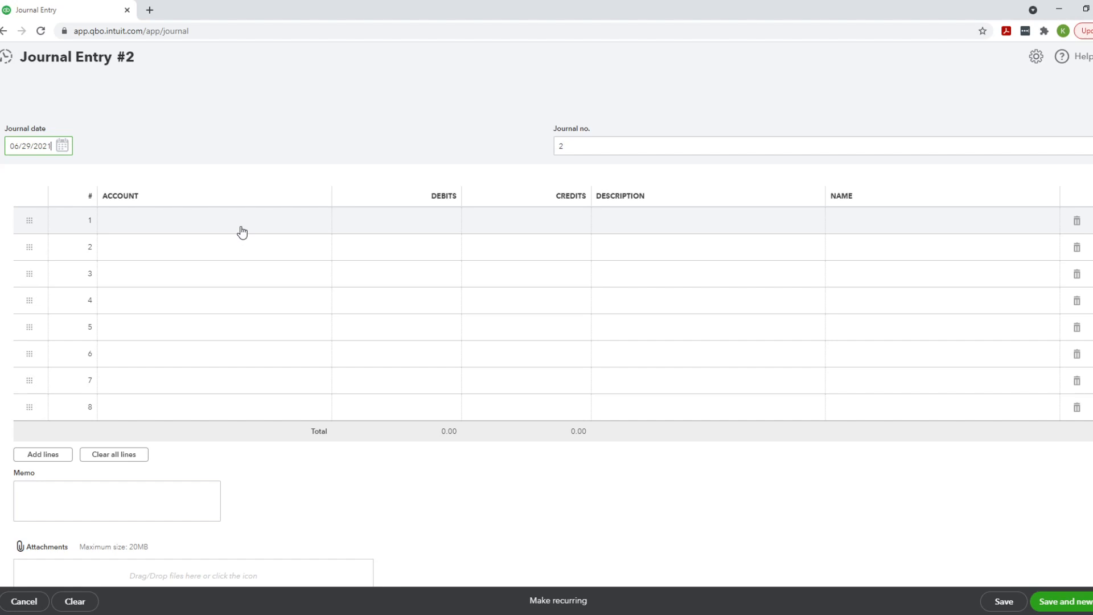
Fill the first line of the new entry with Job Expenses:Job Materials, a 150.00 debit and the description "paid on personal credit card".
left_click(242, 224)
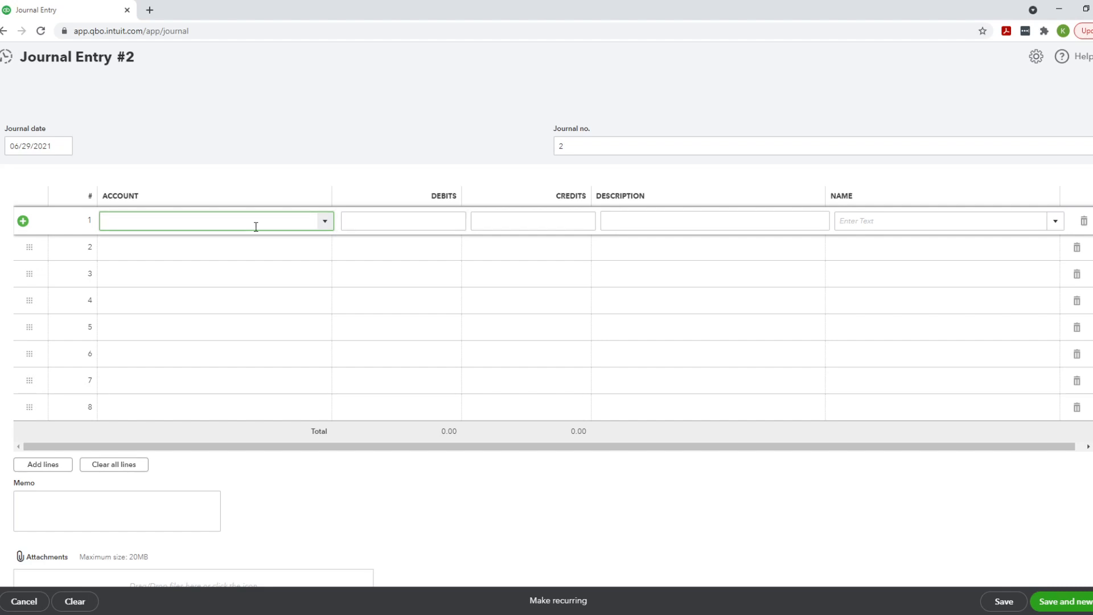
type("Job Expenses")
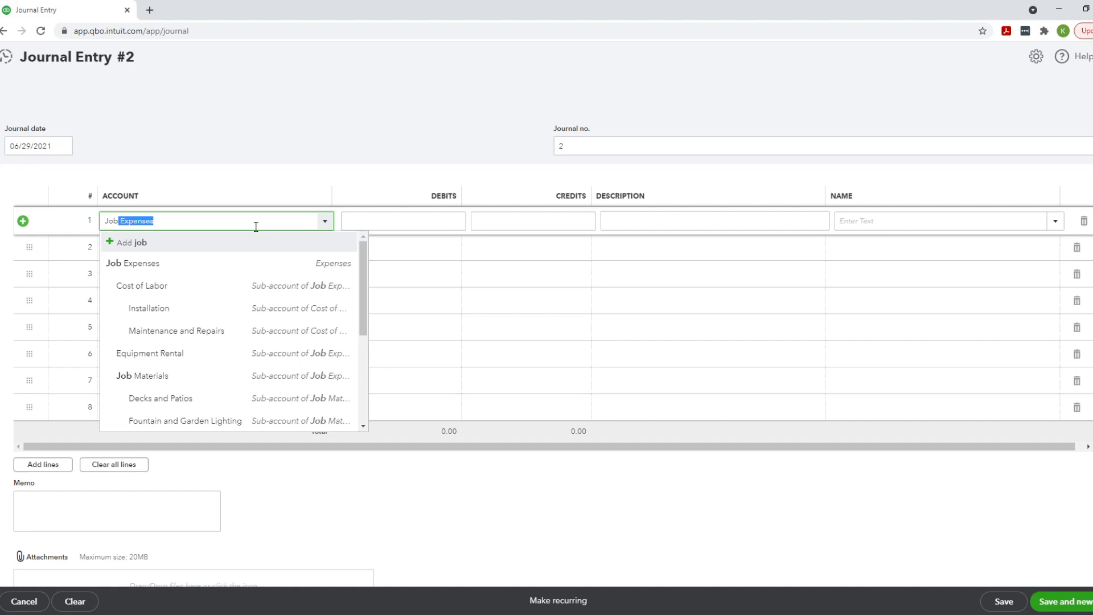
left_click(171, 377)
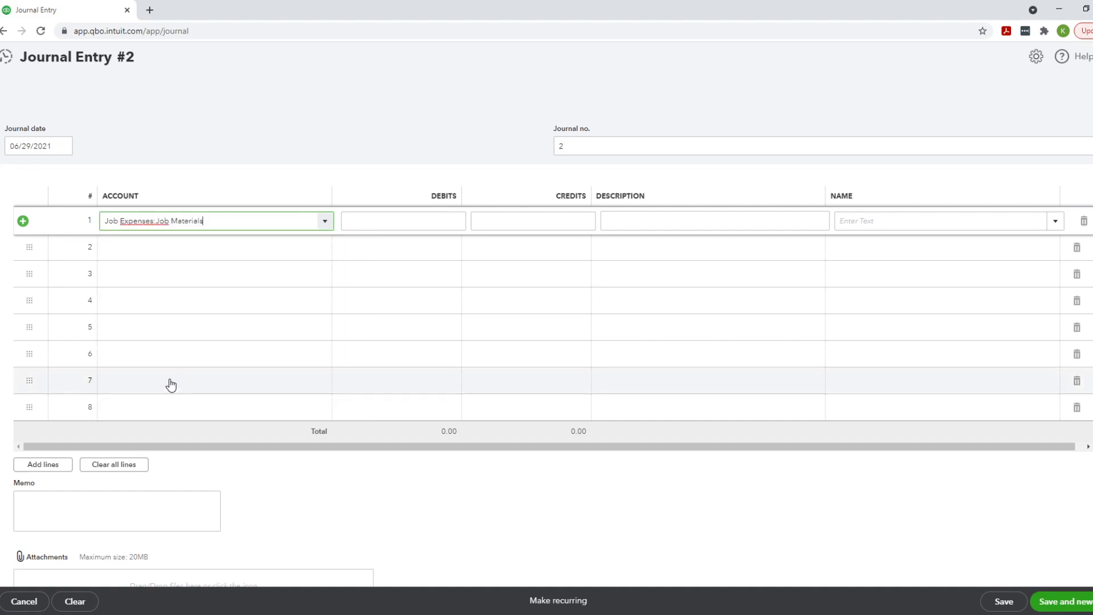
left_click(425, 221)
type("150.00")
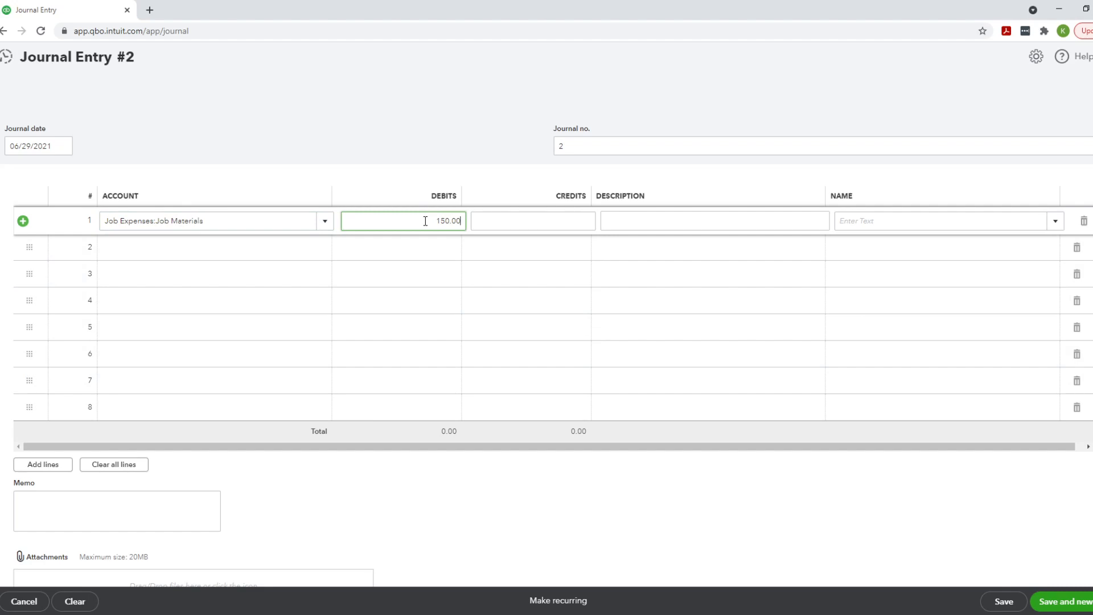
key("Tab")
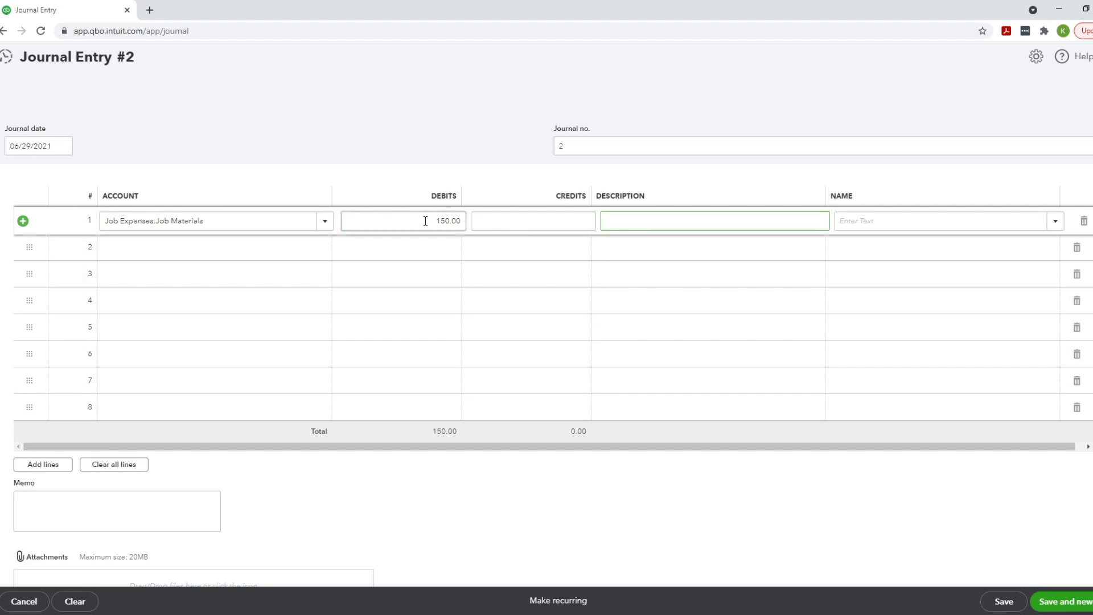
type("paid on personal credit card")
key("Tab")
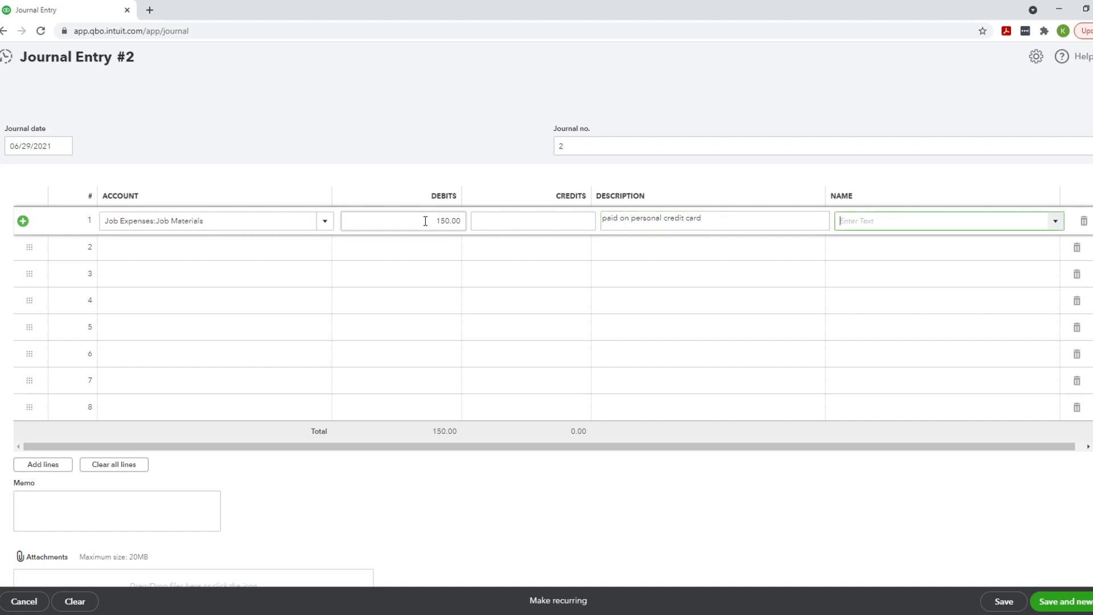
Create Home Depot as a new vendor and assign it as the name on the first line.
type("Home Depot")
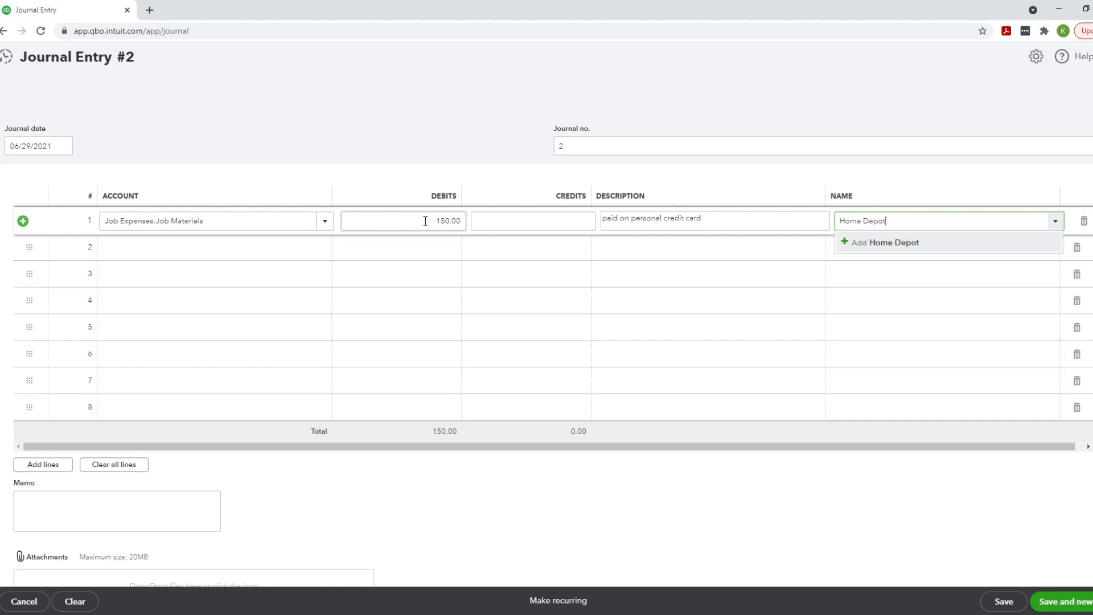
left_click(890, 224)
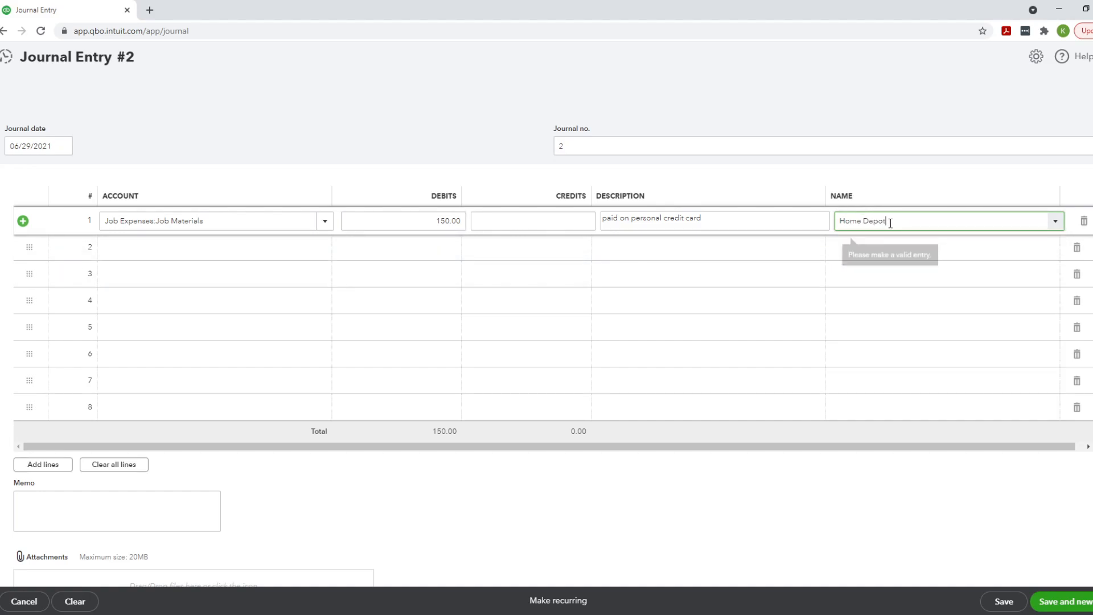
left_click(886, 327)
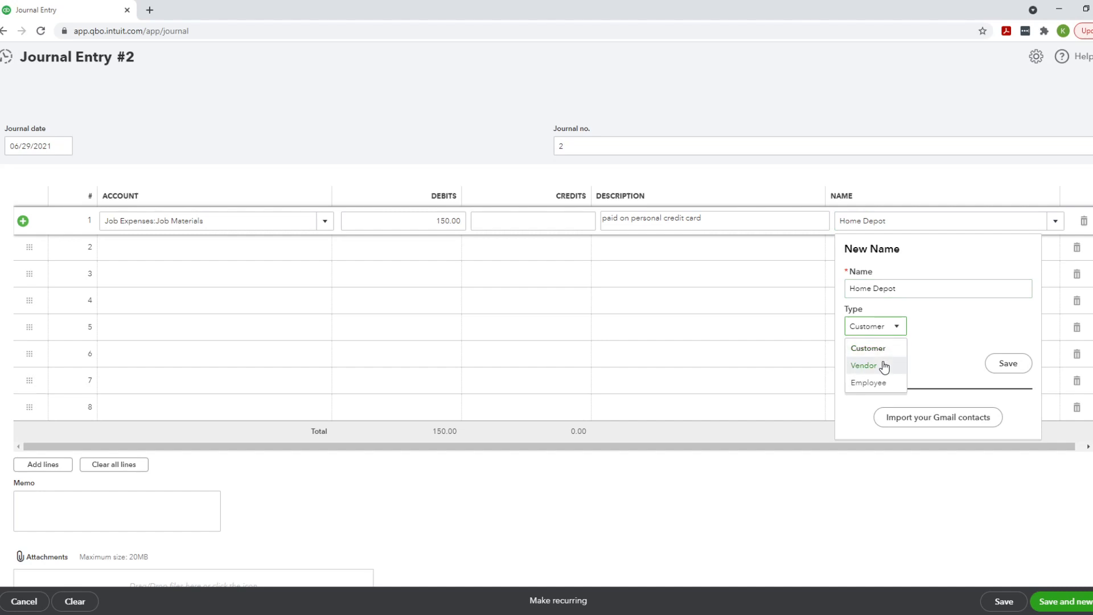
left_click(883, 366)
left_click(1007, 363)
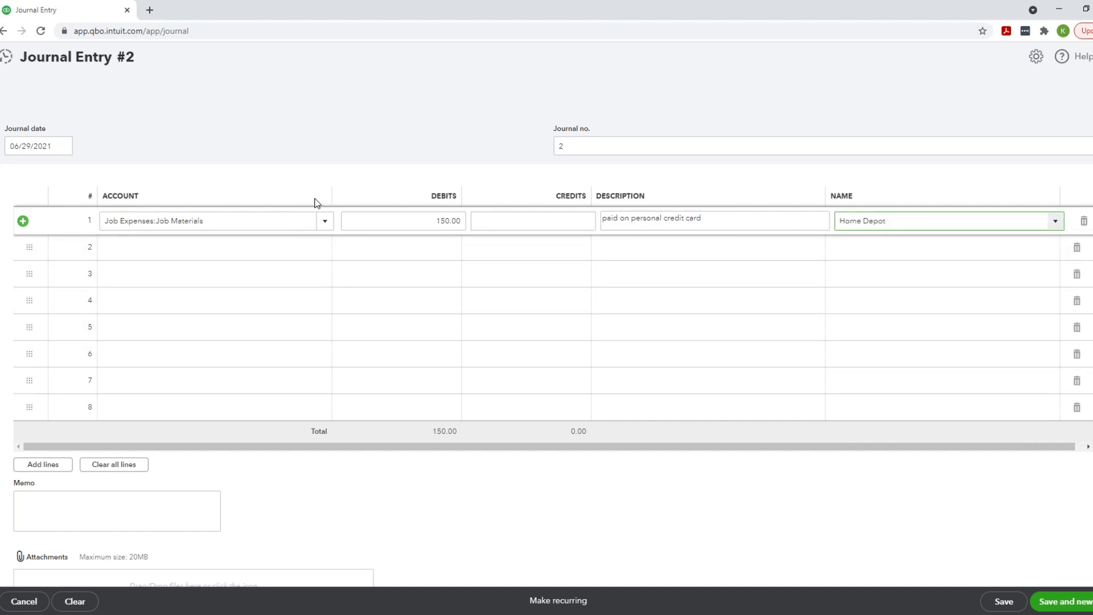
left_click(399, 221)
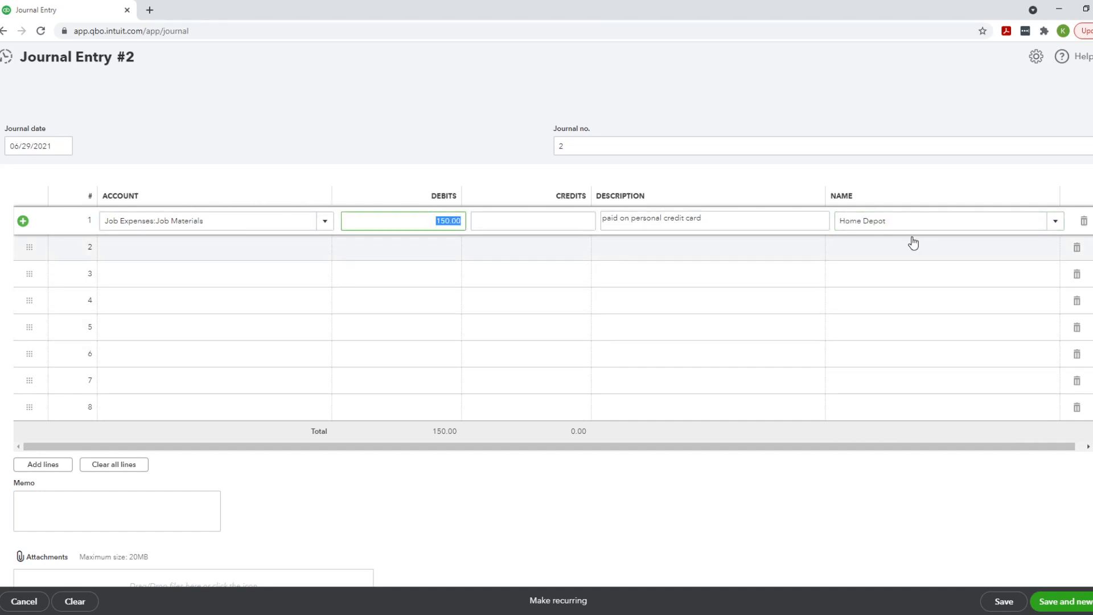
left_click(893, 222)
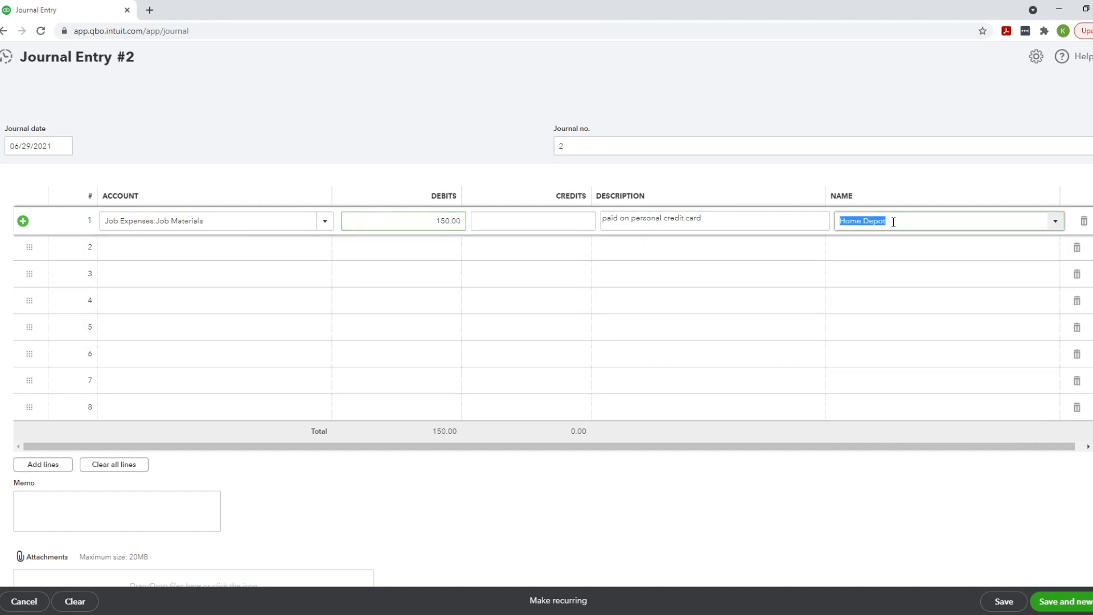
left_click(422, 222)
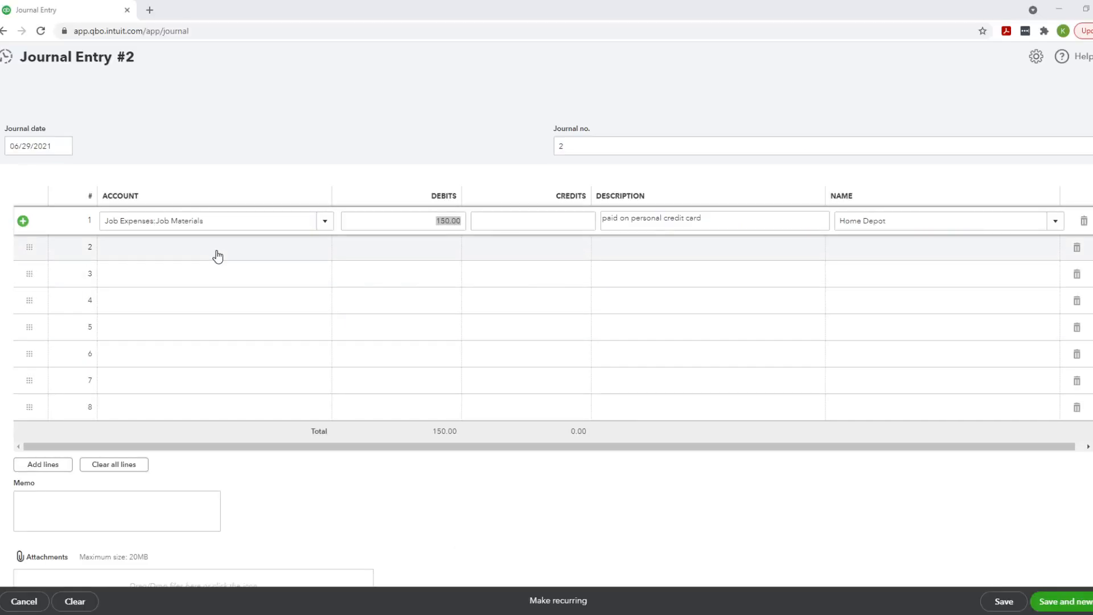
Add Owner Contributions as the second line with the offsetting 150.00 credit.
left_click(217, 248)
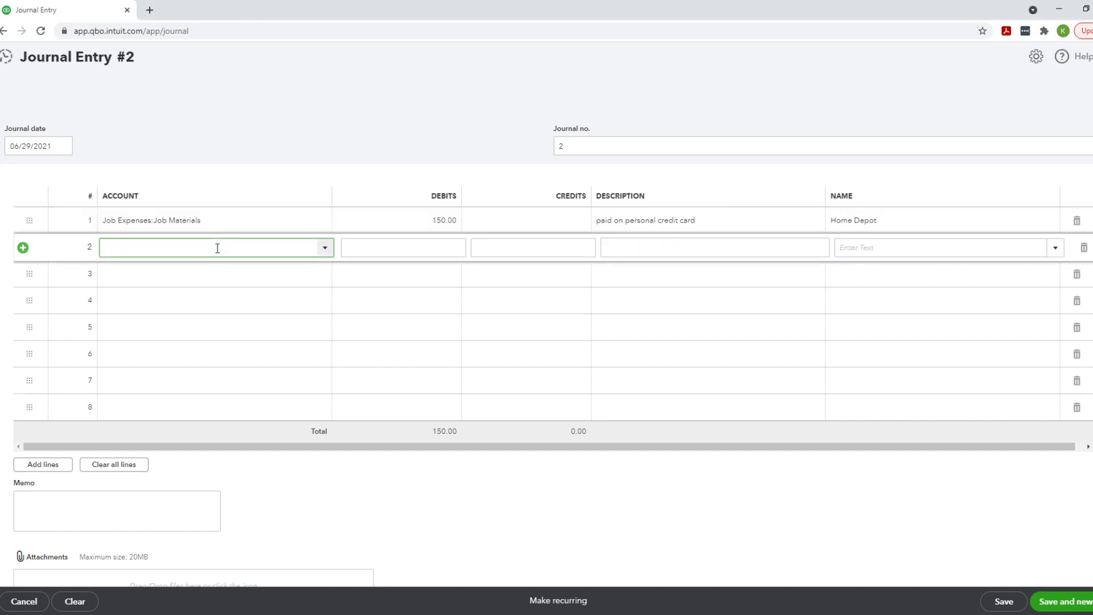
type("contri")
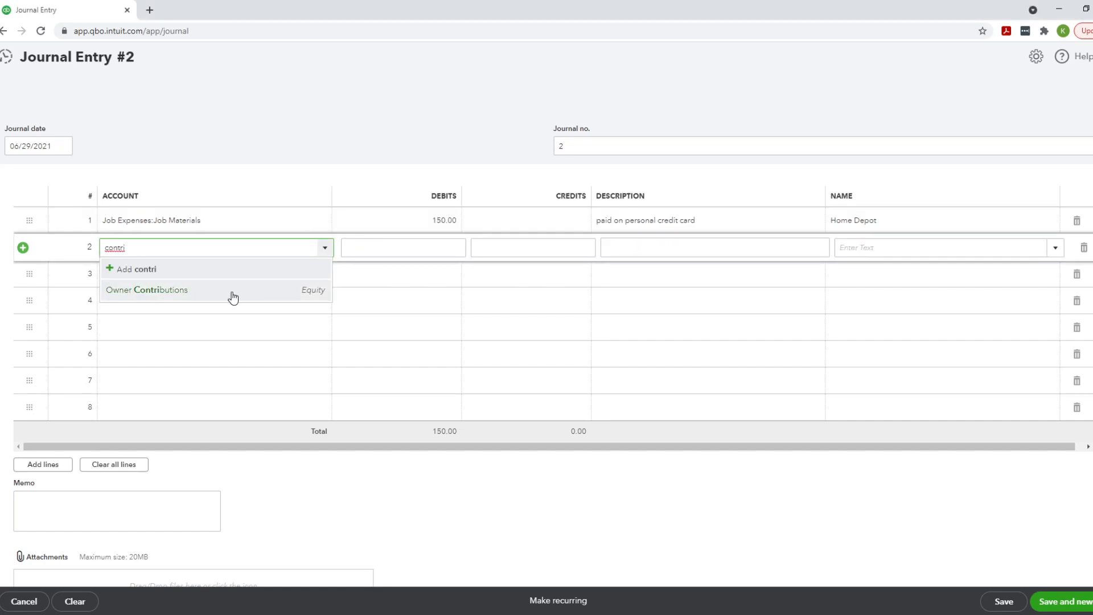
left_click(236, 298)
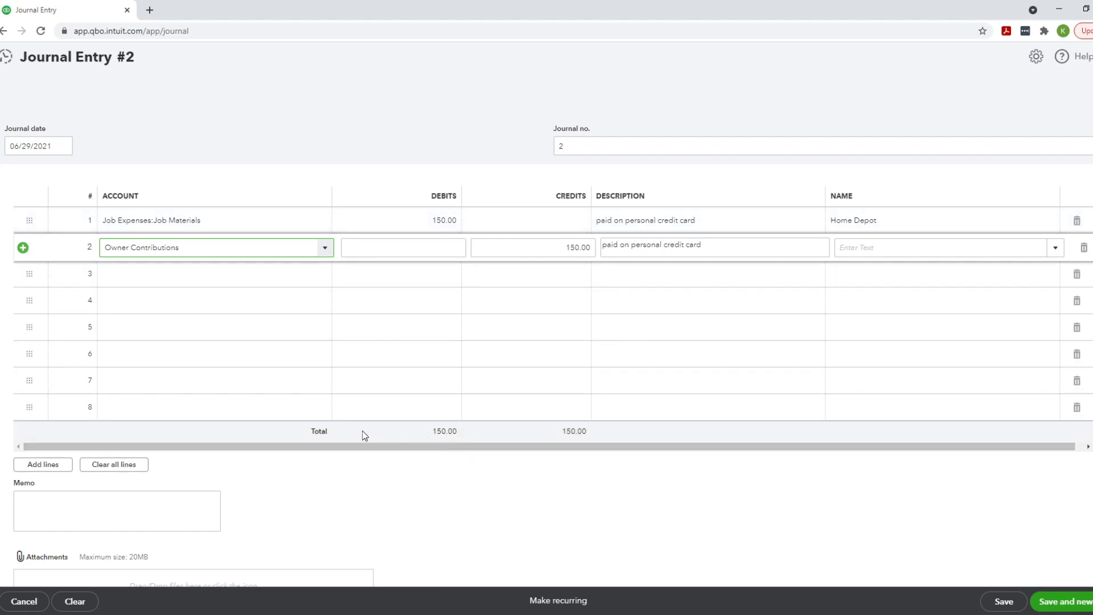
Compare the debit and credit totals and save the journal entry.
left_click_drag(432, 432, 456, 431)
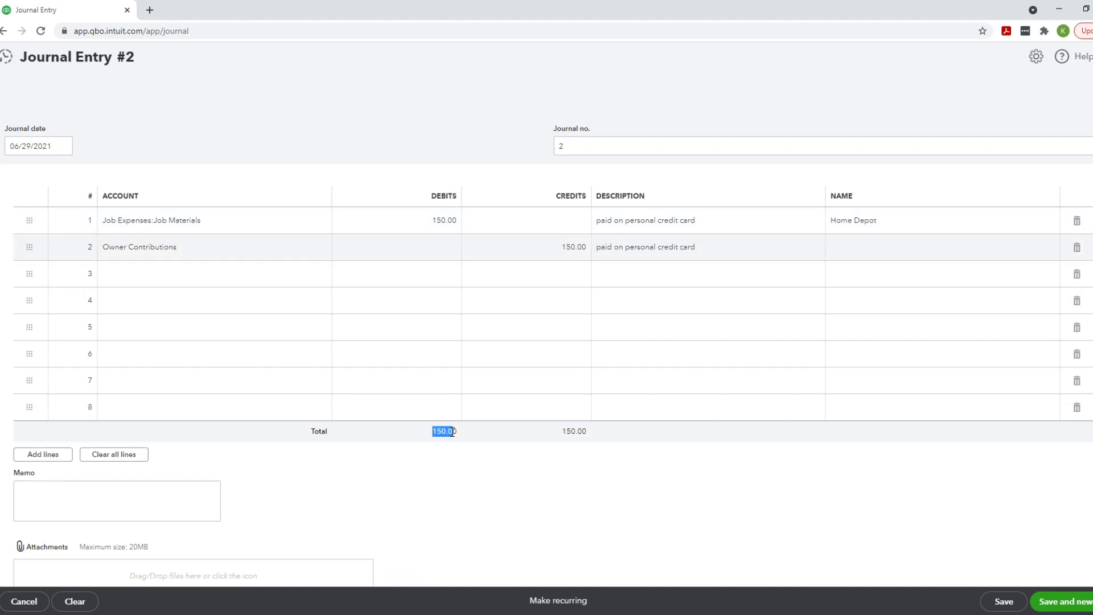
left_click_drag(562, 434, 590, 436)
left_click(603, 436)
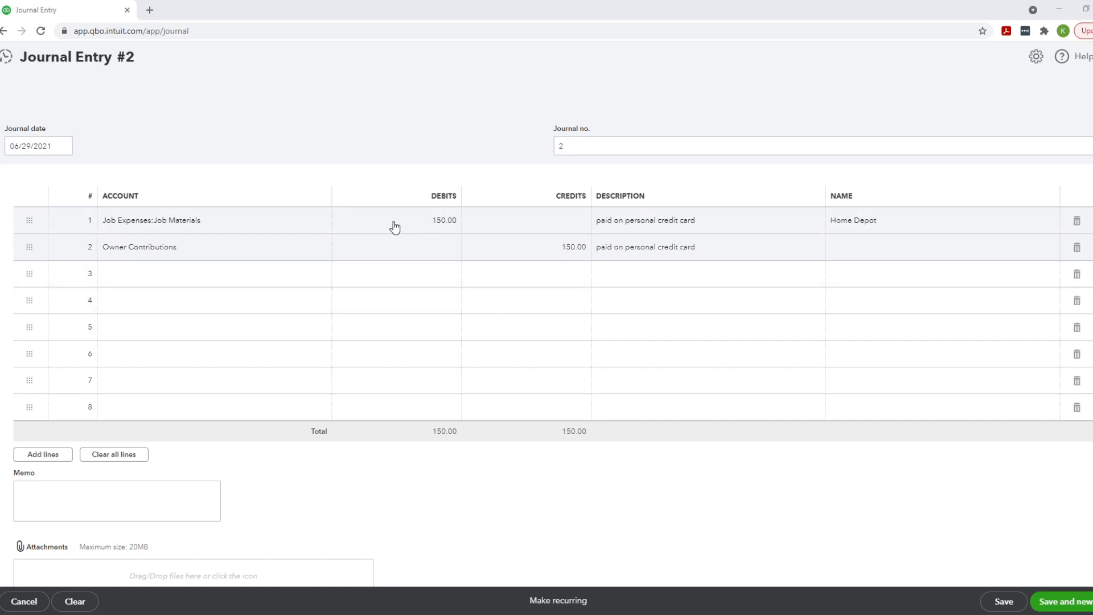
left_click(1002, 602)
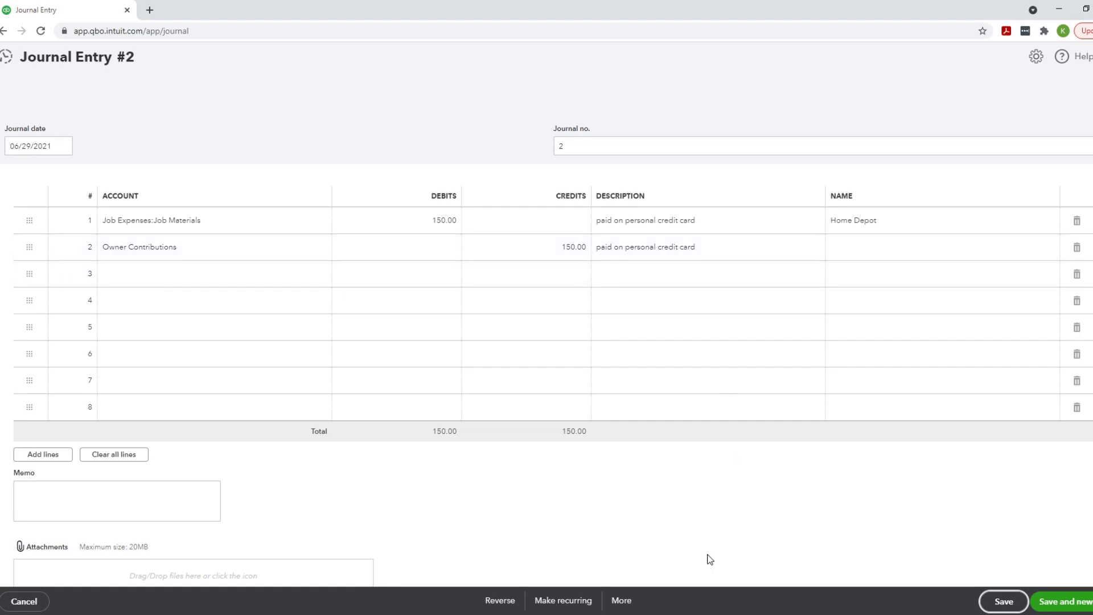
Make a copy of the saved job materials journal entry and leave the copy without saving it.
left_click(622, 600)
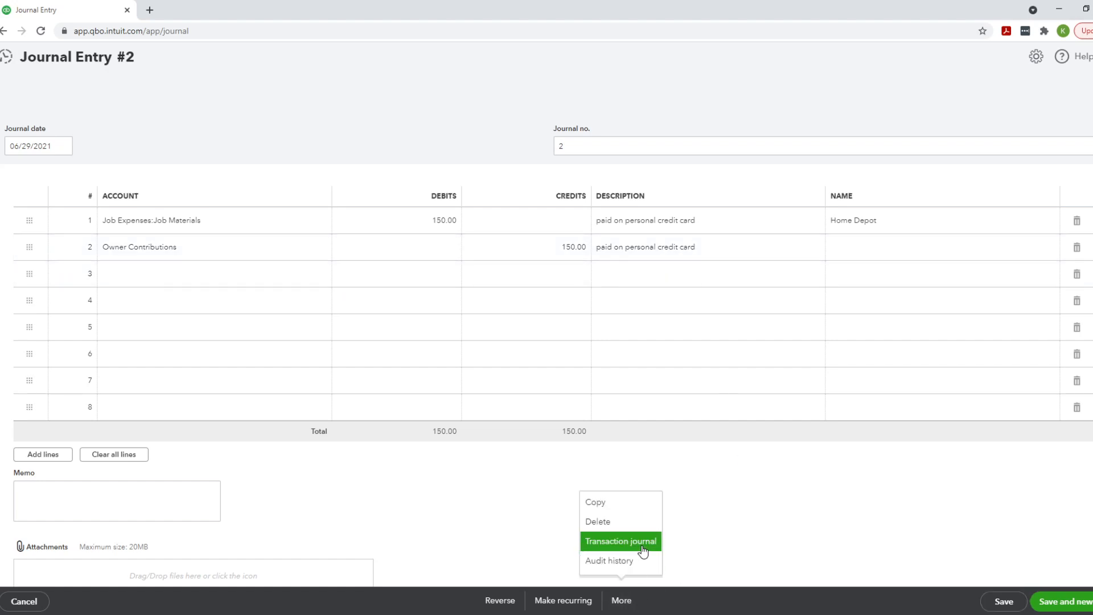
left_click(615, 503)
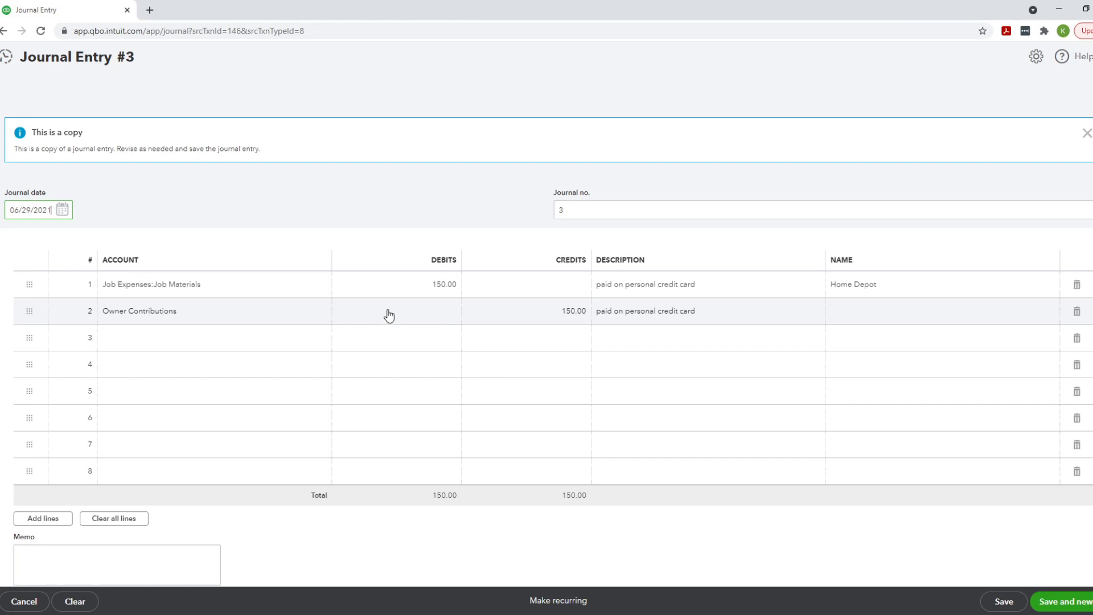
left_click(1092, 56)
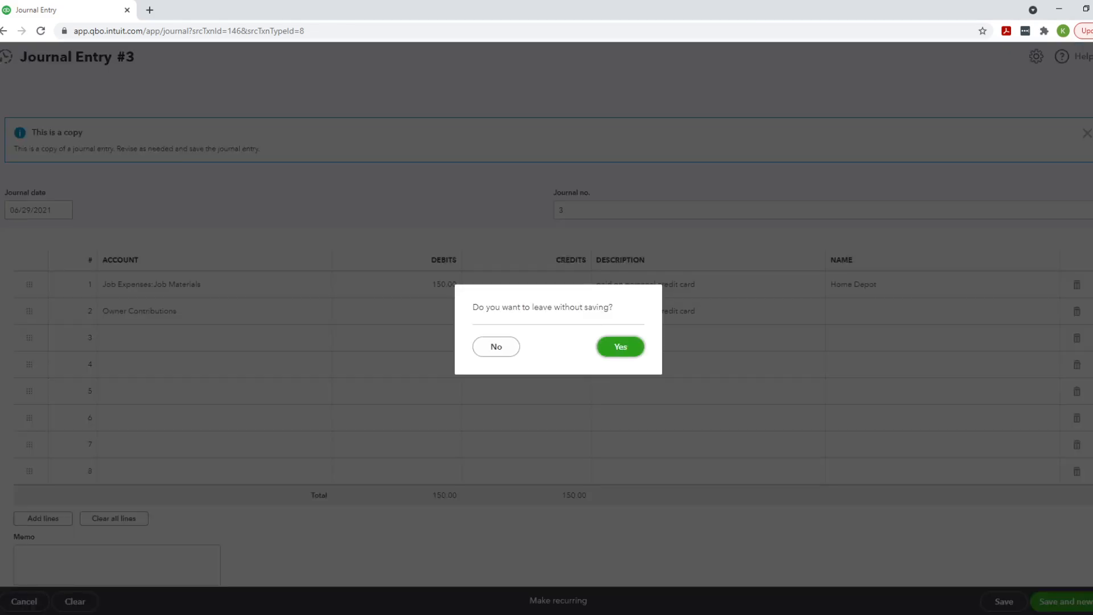
left_click(605, 347)
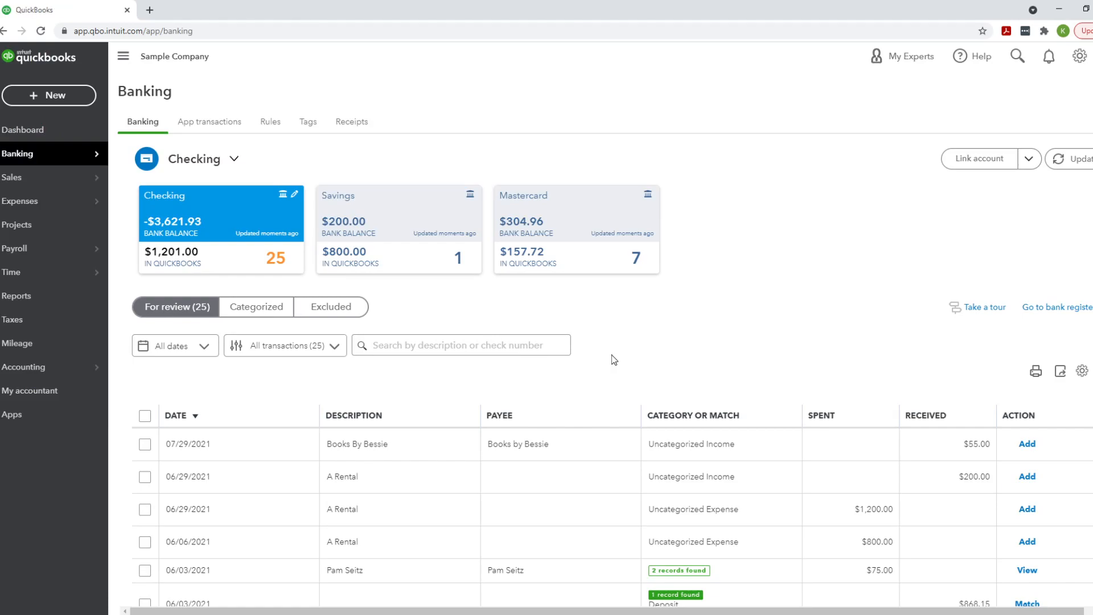
Reopen Journal Entry 2 dated 06/29/2021 from the recent transactions and delete it, confirming the deletion.
left_click(1017, 56)
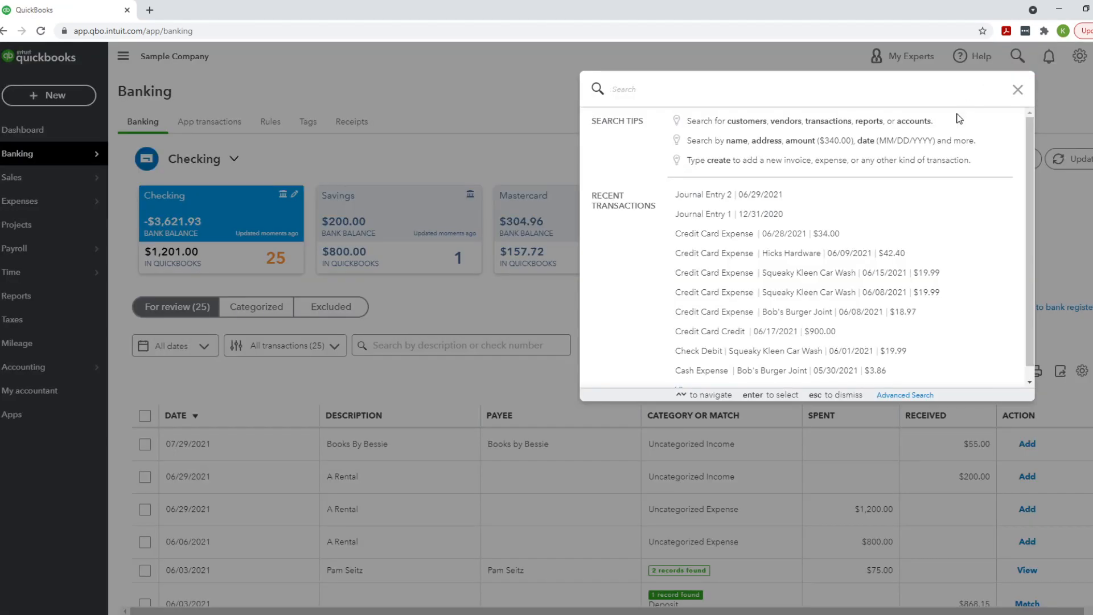
left_click(749, 196)
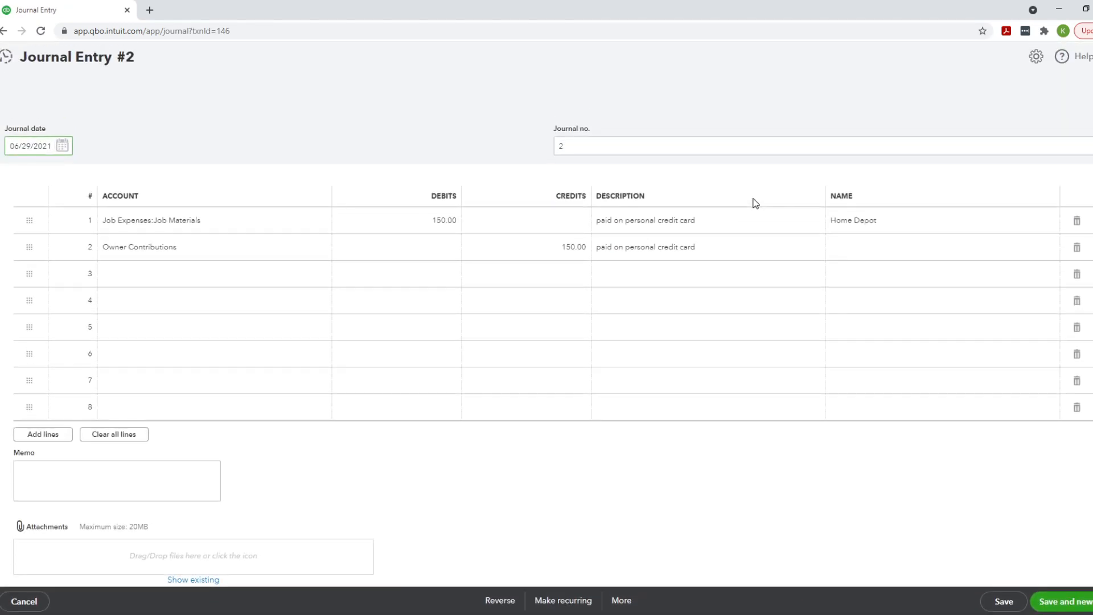
left_click(621, 601)
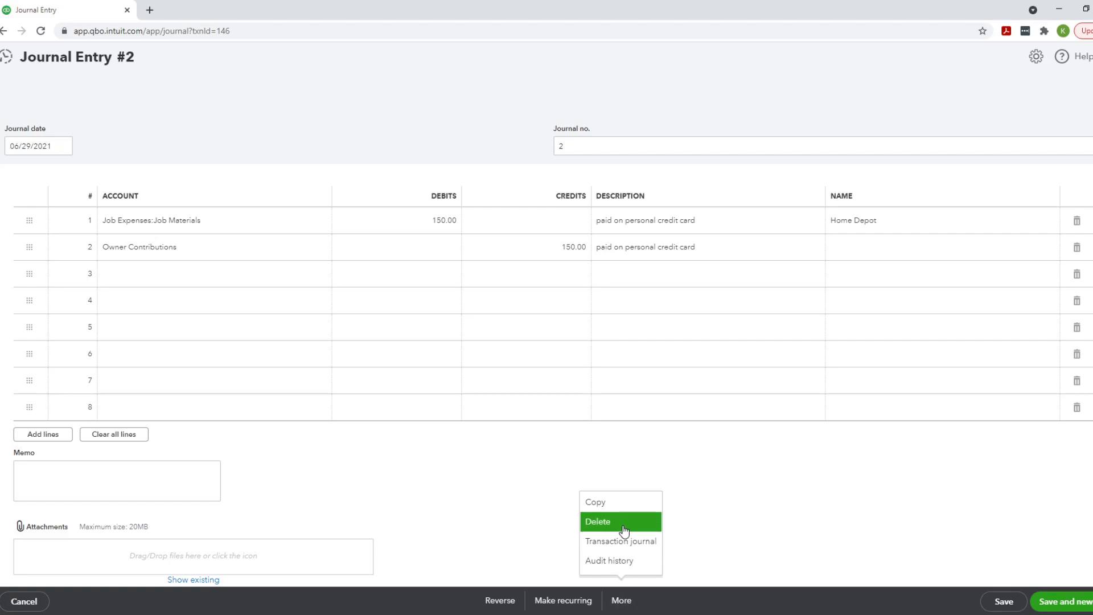
left_click(624, 525)
left_click(631, 360)
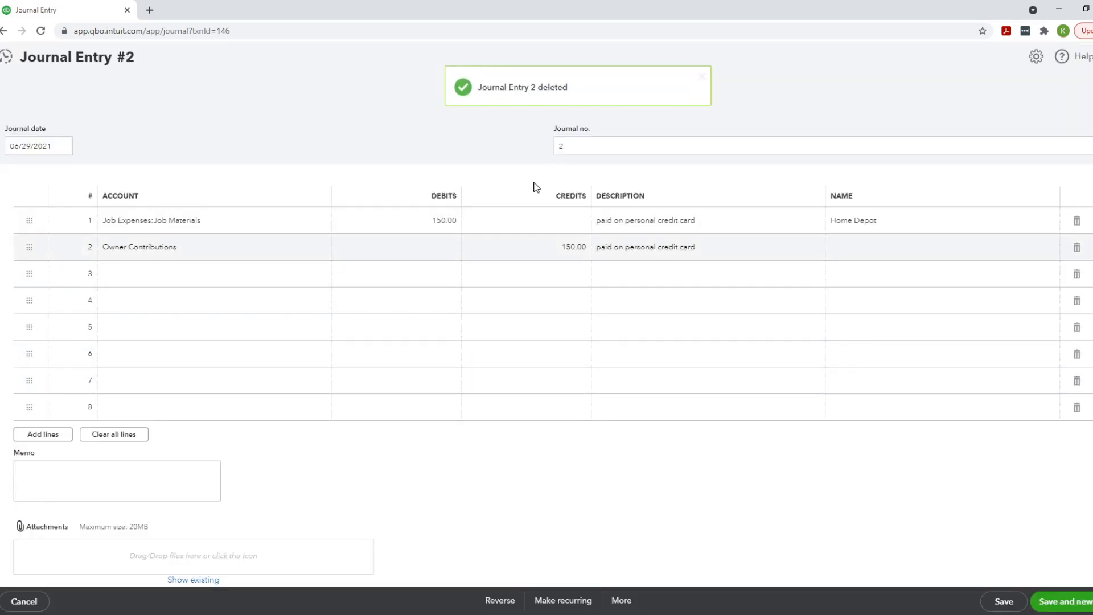